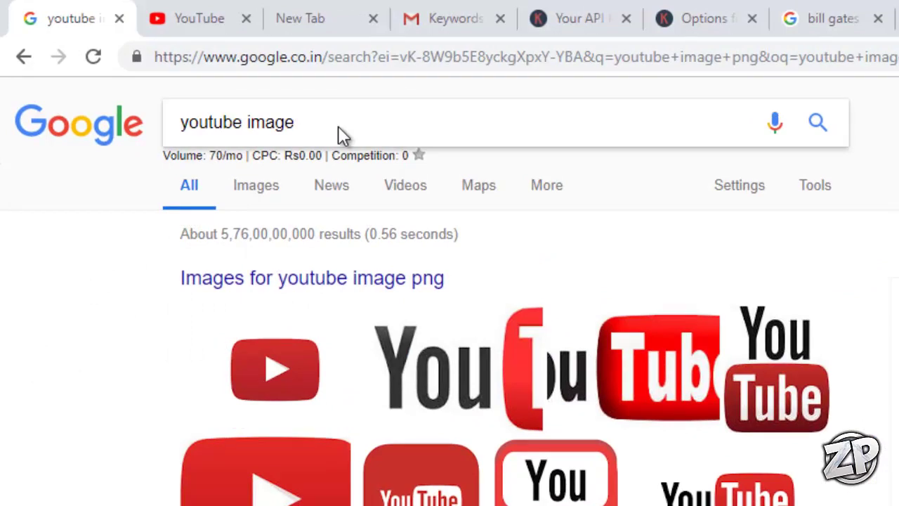
# - Search Google for "youtube image" and examine the volume, CPC and competition metrics under the search box
pyautogui.press('Return')
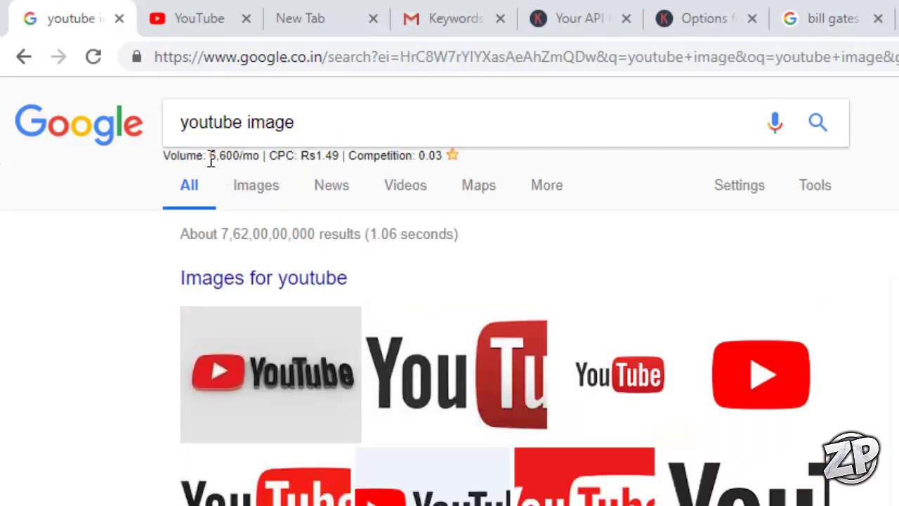
pyautogui.moveTo(210, 155); pyautogui.dragTo(253, 156)
pyautogui.click(137, 255)
pyautogui.moveTo(150, 156); pyautogui.dragTo(457, 159)
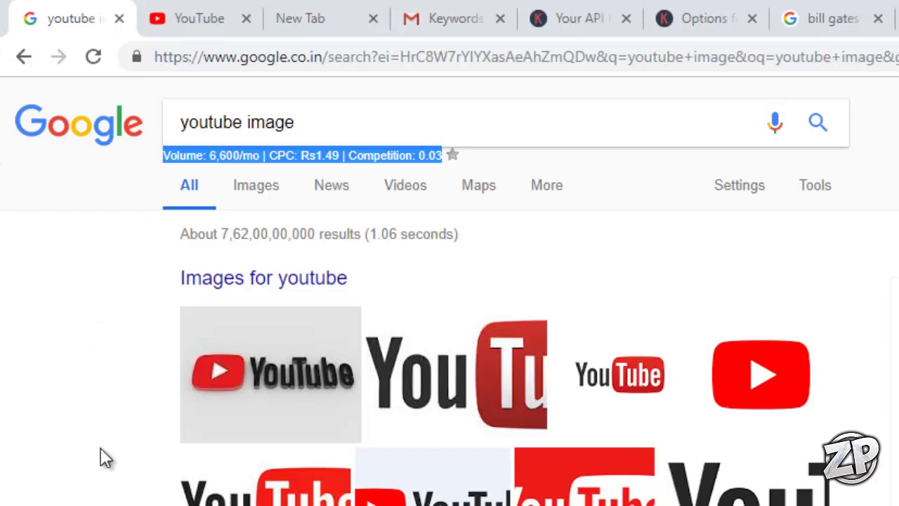
# - Find the Keywords Everywhere site through a Google search for "keyword everywhere" and open its Chrome install page
pyautogui.click(337, 18)
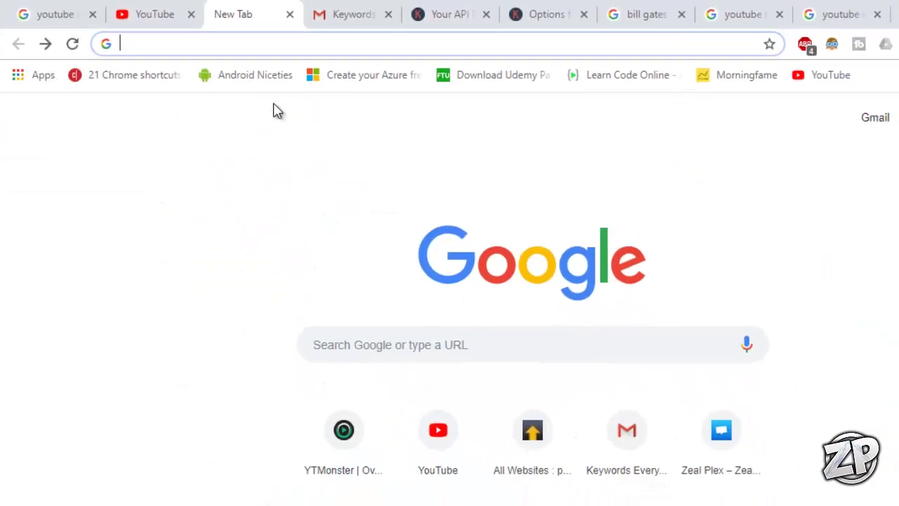
pyautogui.click(361, 351)
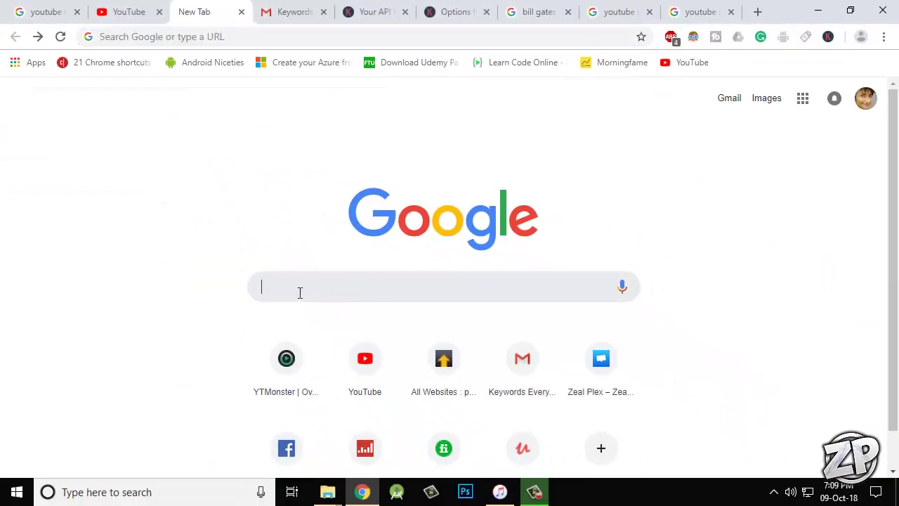
pyautogui.write('k')
pyautogui.press('Right')
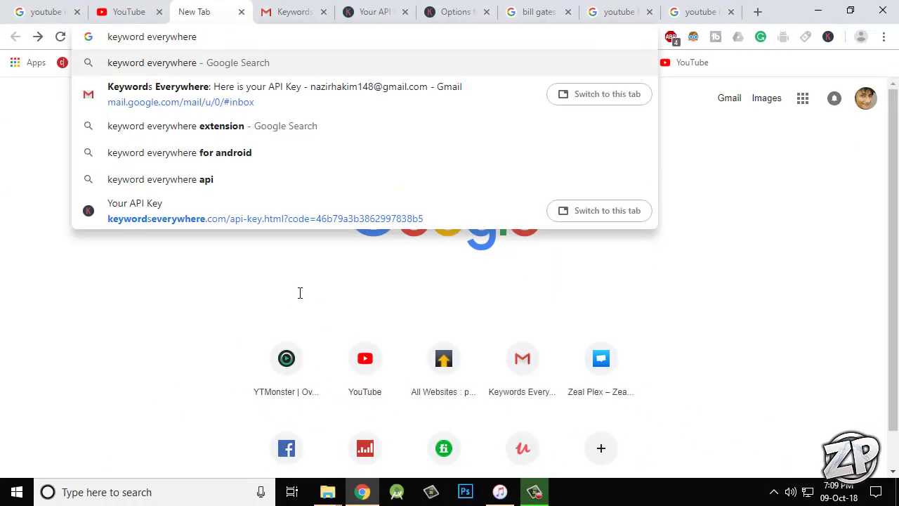
pyautogui.press('Return')
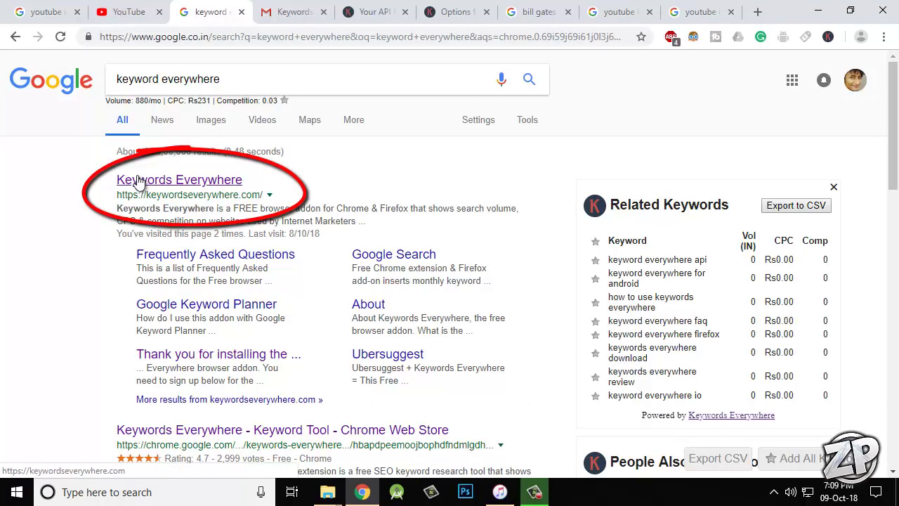
pyautogui.click(139, 181)
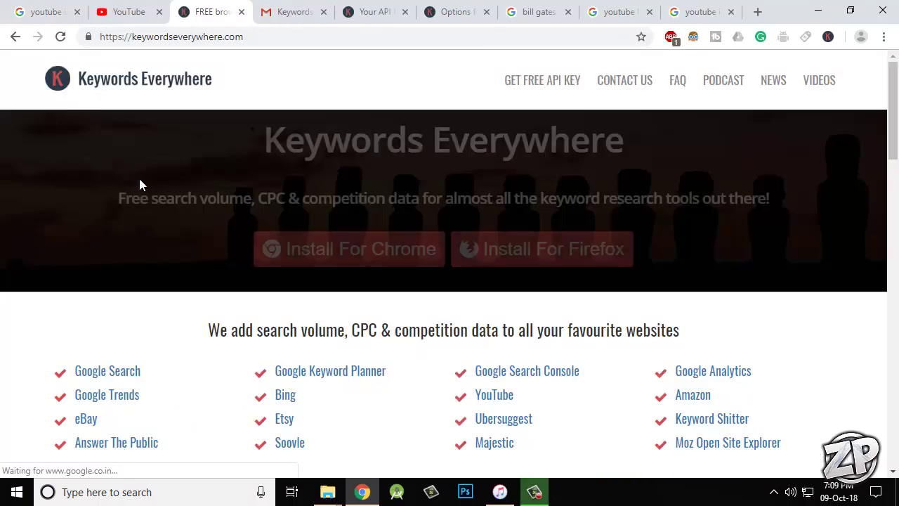
pyautogui.click(300, 254)
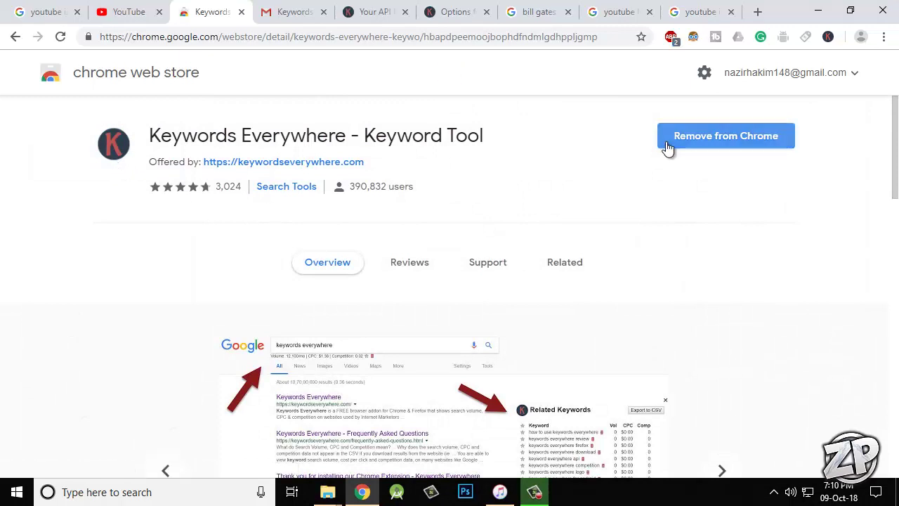
# - Switch the Keywords Everywhere extension off and back on, and look over its popup options
pyautogui.click(828, 37)
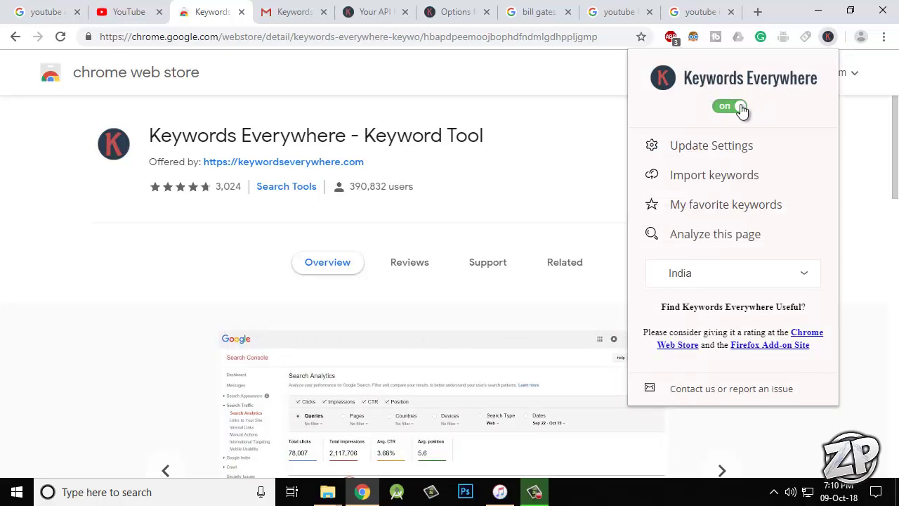
pyautogui.click(744, 109)
pyautogui.click(742, 109)
pyautogui.click(551, 132)
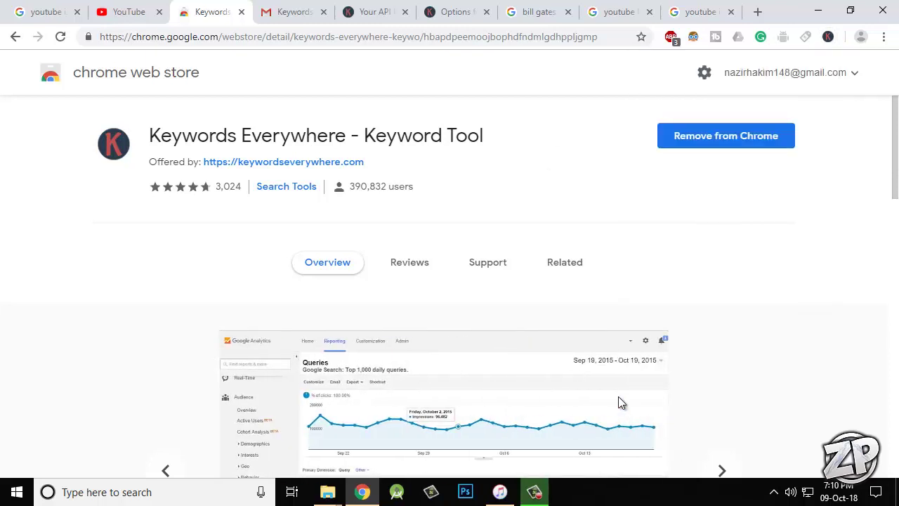
pyautogui.click(828, 37)
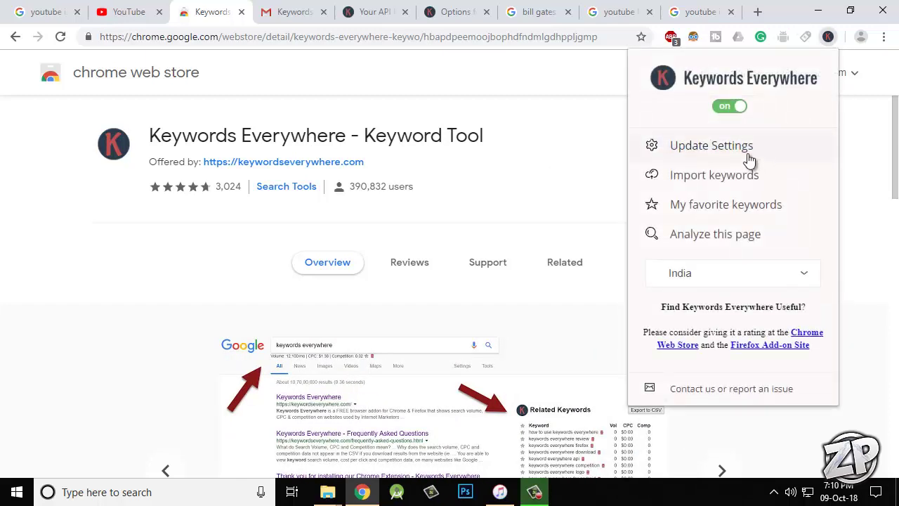
pyautogui.click(593, 184)
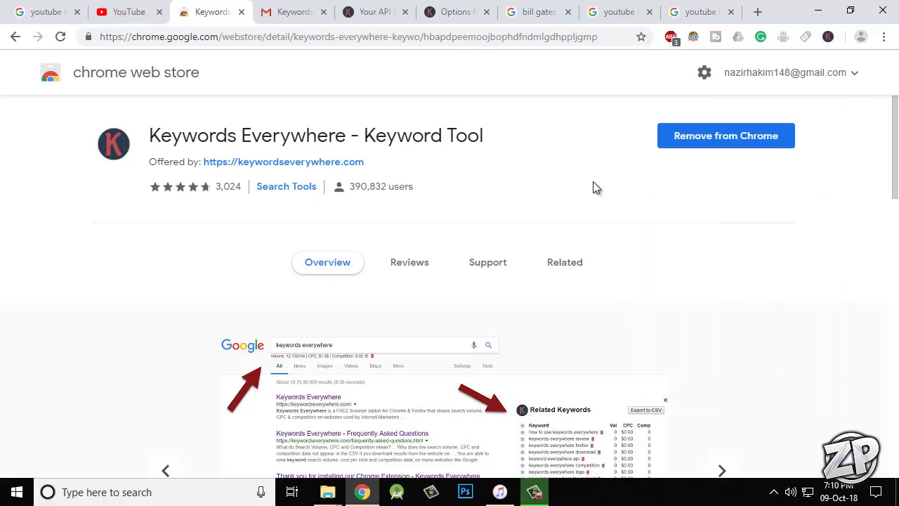
# - Open the free API key link from the Keywords Everywhere e-mail in Gmail and copy the API key
pyautogui.click(300, 7)
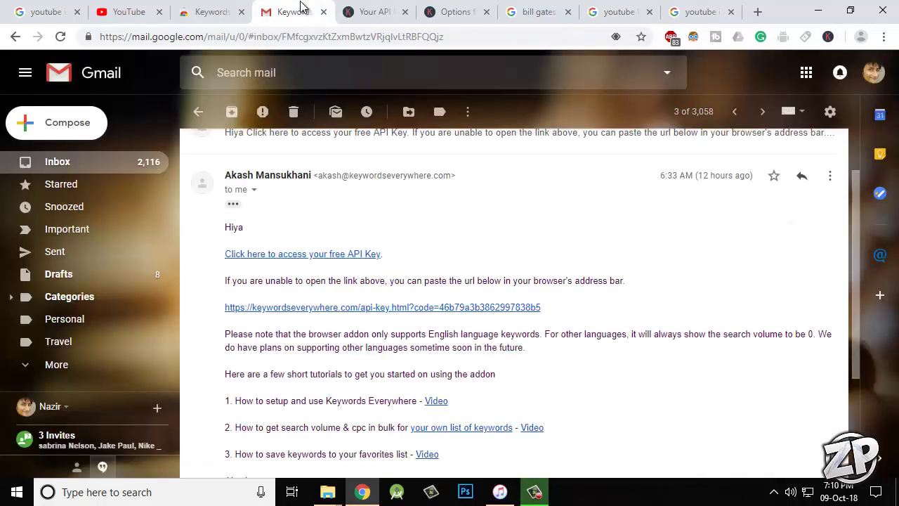
pyautogui.click(337, 255)
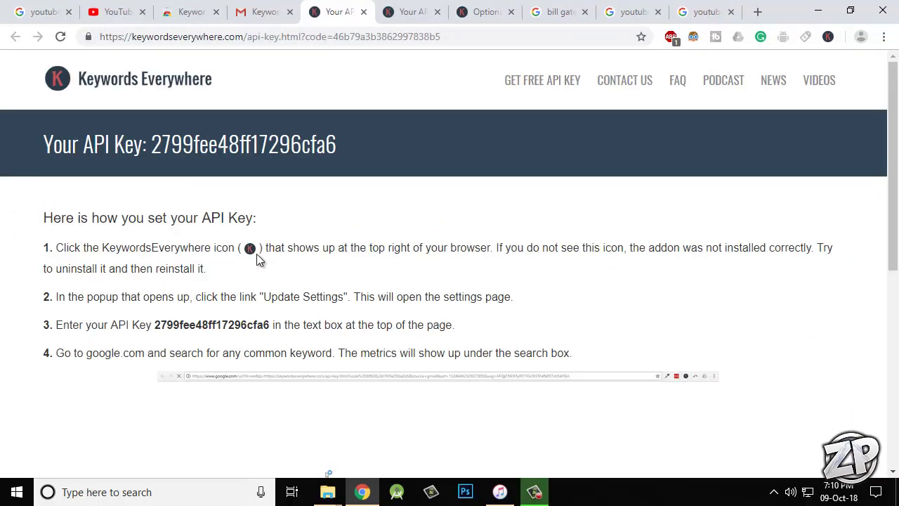
pyautogui.moveTo(160, 325); pyautogui.dragTo(274, 325)
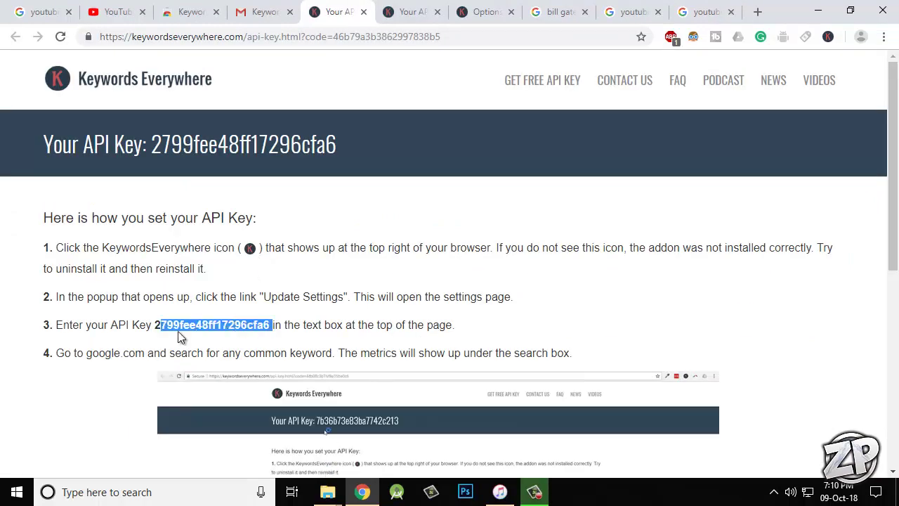
pyautogui.rightClick(231, 327)
pyautogui.click(253, 337)
pyautogui.click(351, 290)
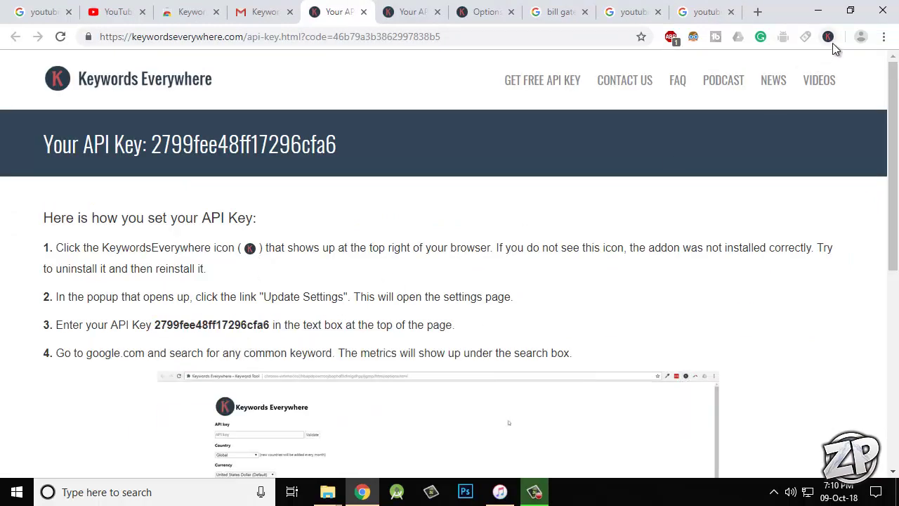
# - Replace the API key in the Keywords Everywhere extension settings with the copied key and validate it
pyautogui.click(831, 40)
pyautogui.click(758, 144)
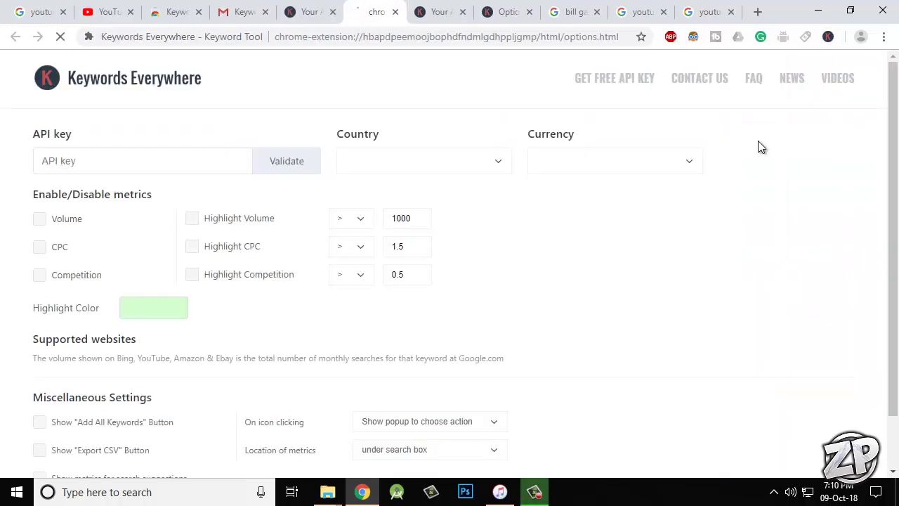
pyautogui.moveTo(172, 165); pyautogui.dragTo(9, 177)
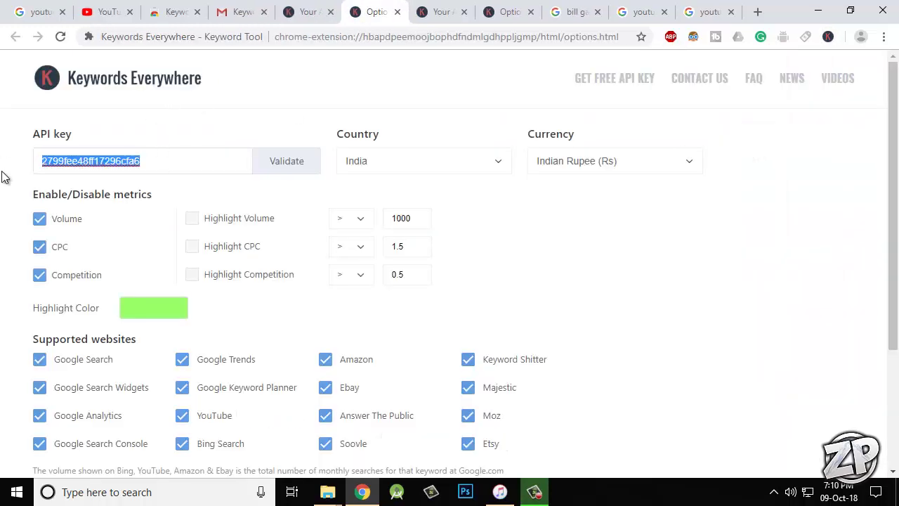
pyautogui.press('BackSpace')
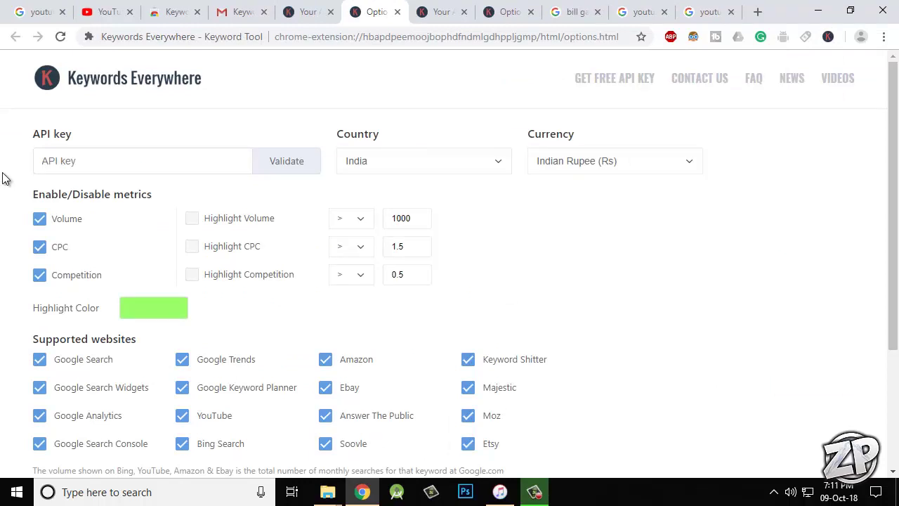
pyautogui.hotkey('ctrl', 'v')
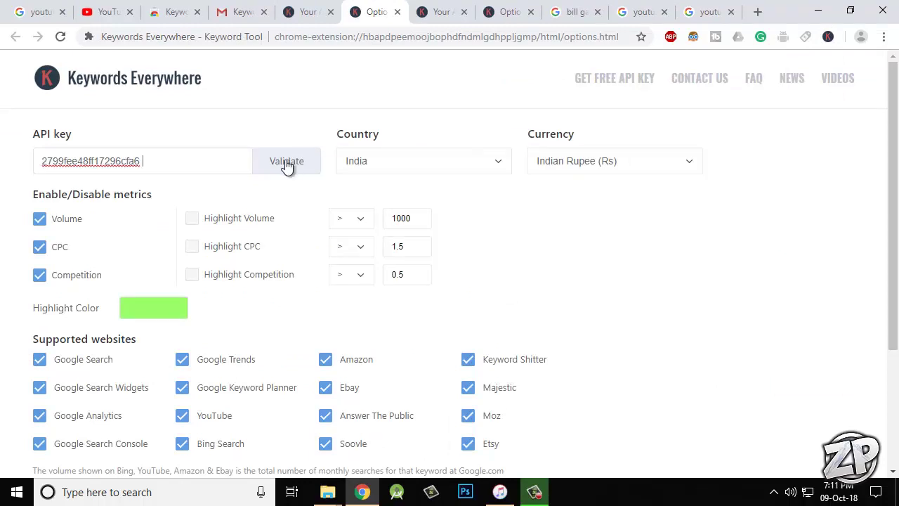
pyautogui.click(286, 164)
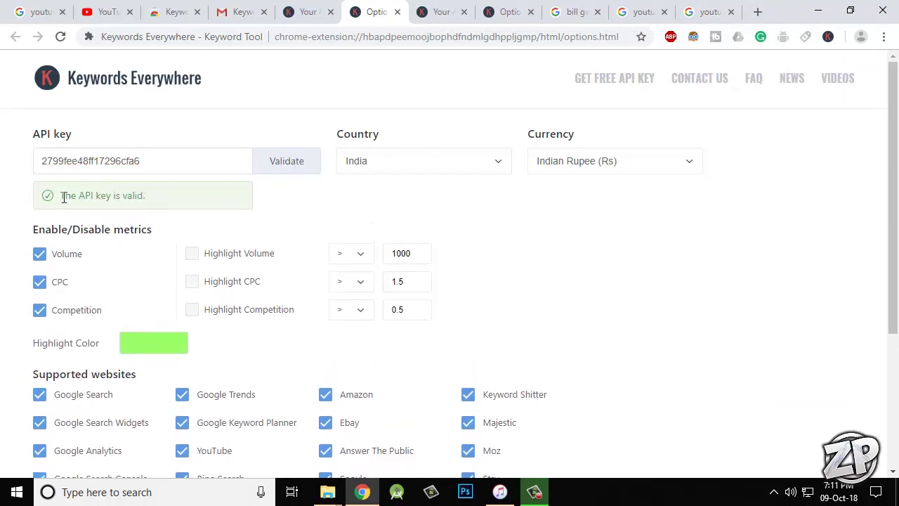
pyautogui.moveTo(63, 196); pyautogui.dragTo(195, 199)
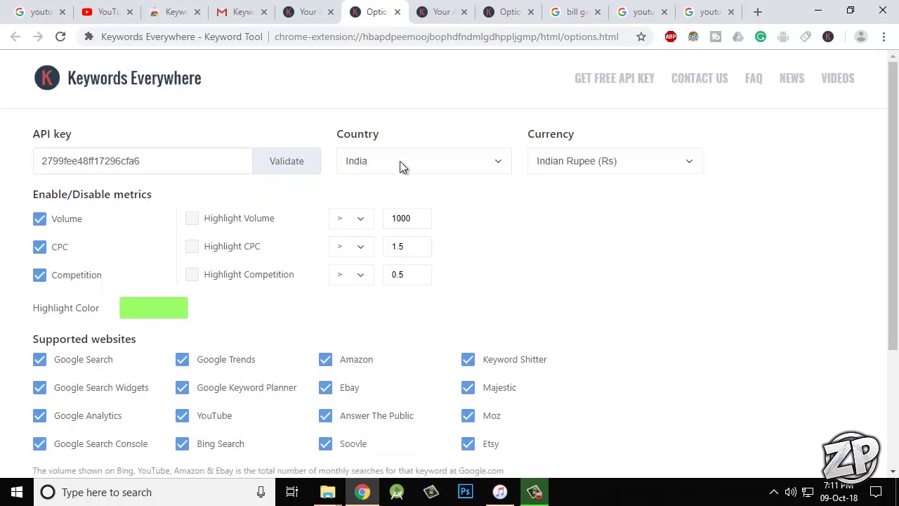
# - Review the extension's currency choices, metrics, supported websites and miscellaneous settings
pyautogui.click(686, 167)
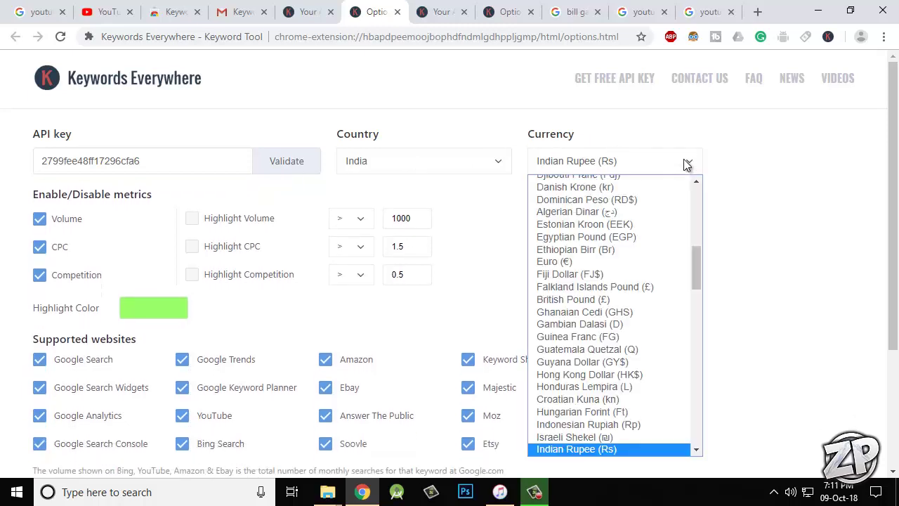
pyautogui.click(689, 168)
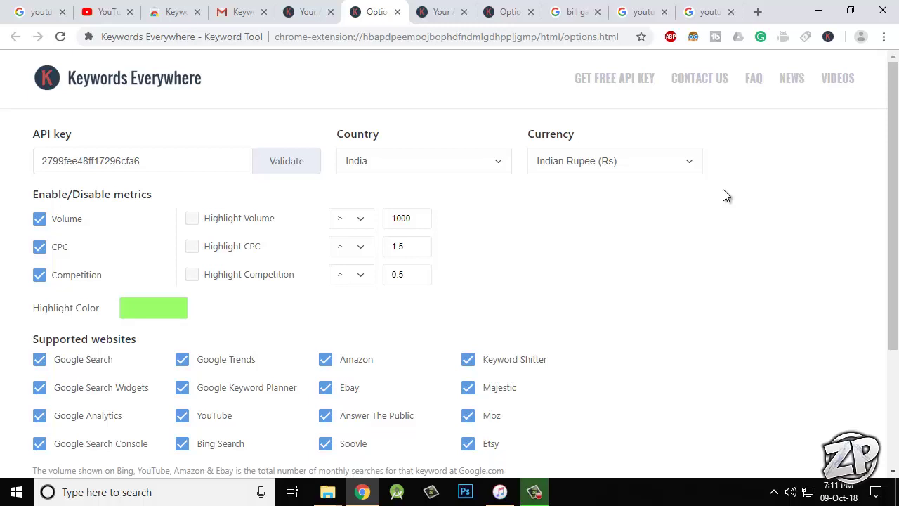
pyautogui.scroll(-2, 724, 196)
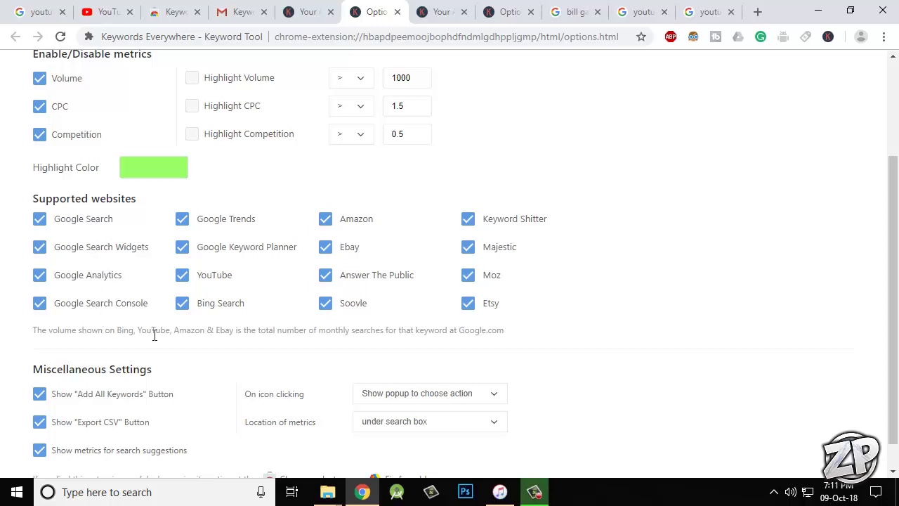
pyautogui.scroll(-1, 352, 349)
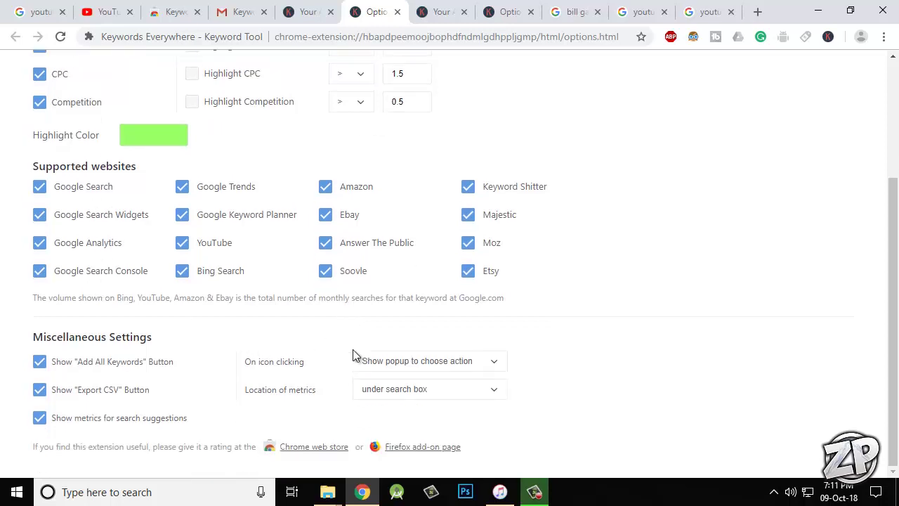
pyautogui.scroll(3, 353, 353)
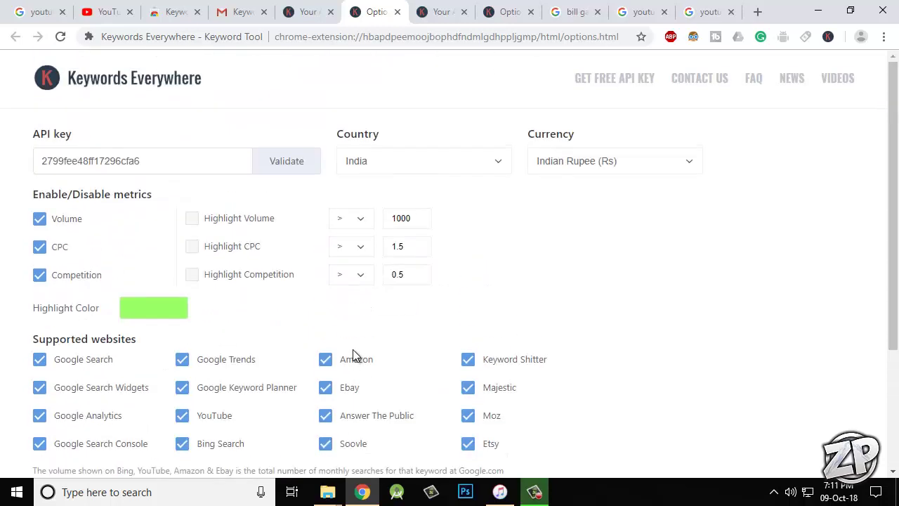
# - Close both Keywords Everywhere options tabs and both API key tabs
pyautogui.click(508, 12)
pyautogui.click(530, 13)
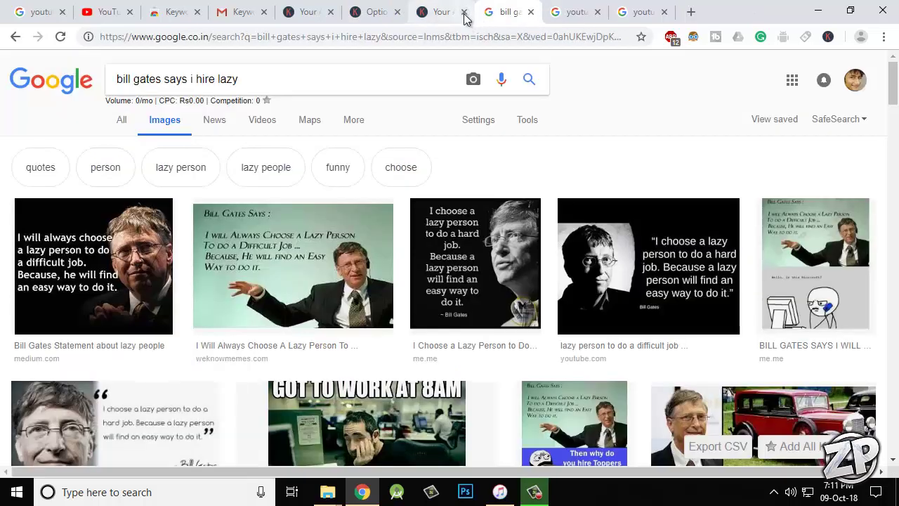
pyautogui.click(463, 12)
pyautogui.click(397, 13)
pyautogui.click(331, 13)
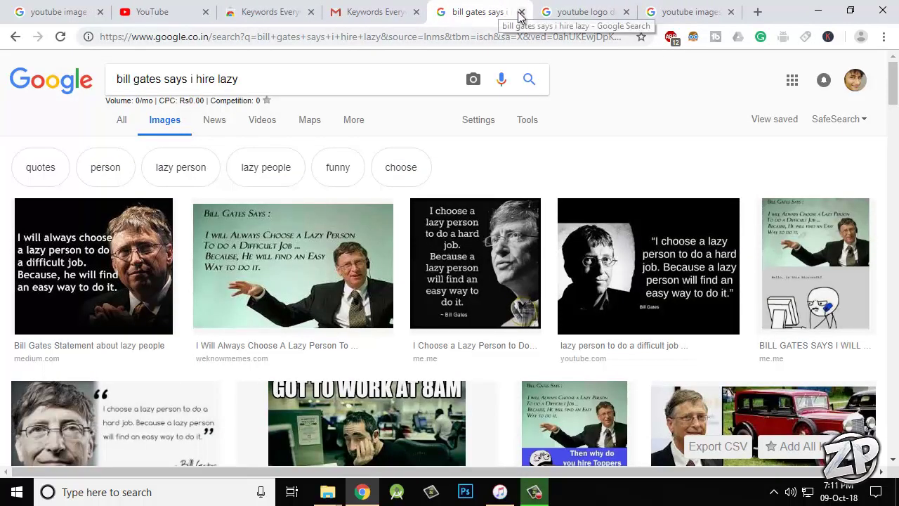
# - Change the "youtube image" search in the first tab to "youtube" and check its monthly search volume
pyautogui.hotkey('ctrl', '1')
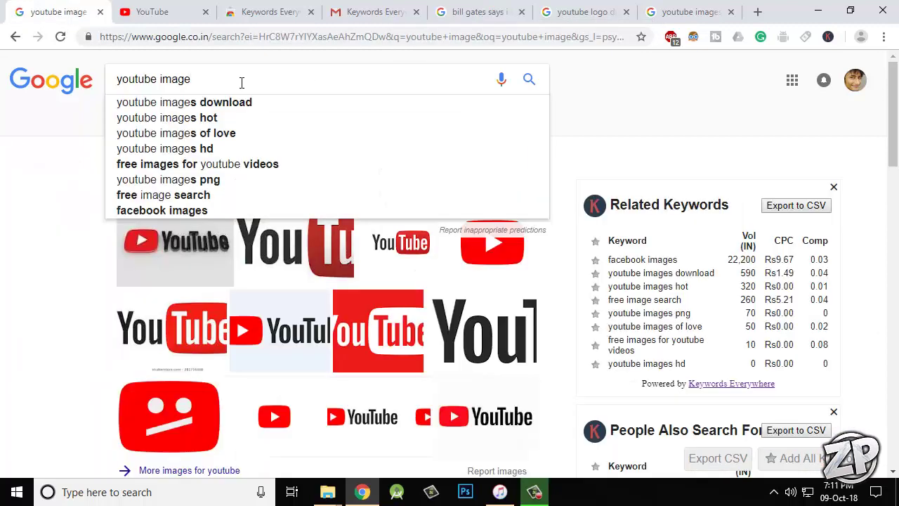
pyautogui.click(293, 82)
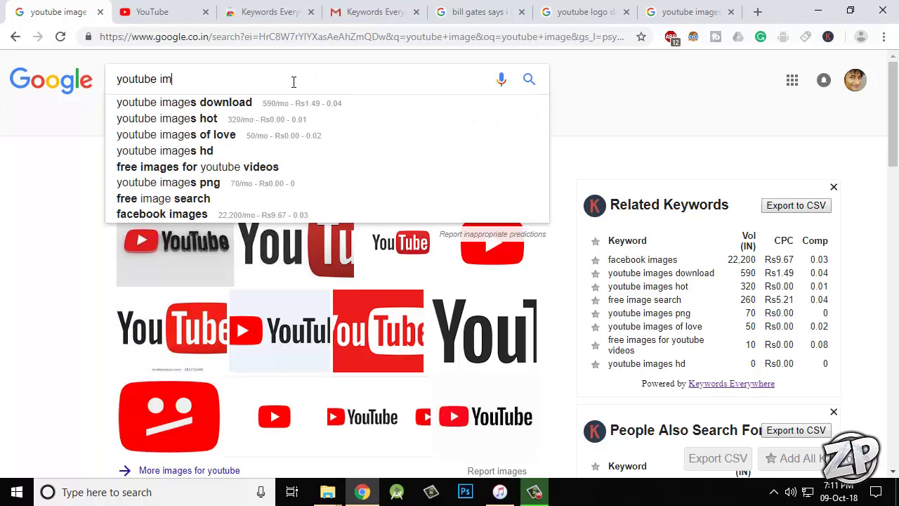
pyautogui.press('BackSpace')
pyautogui.press('BackSpace')
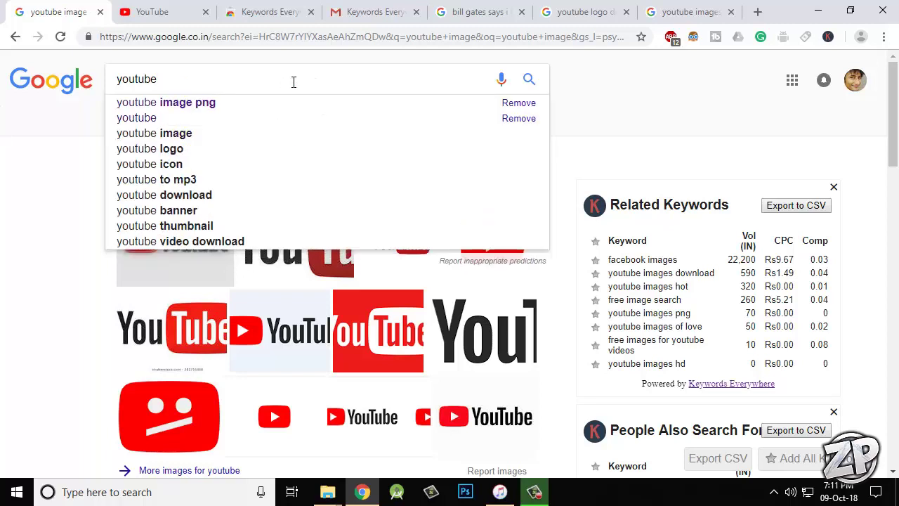
pyautogui.press('Return')
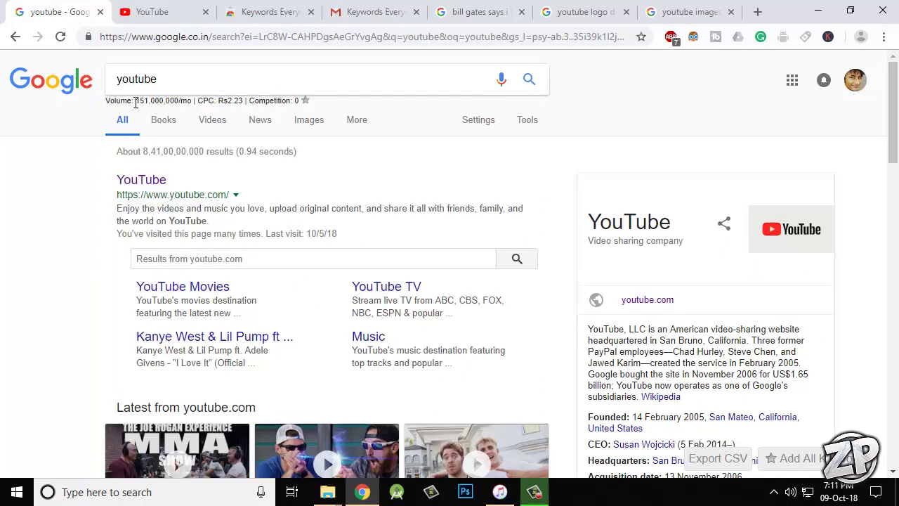
pyautogui.moveTo(134, 100); pyautogui.dragTo(191, 104)
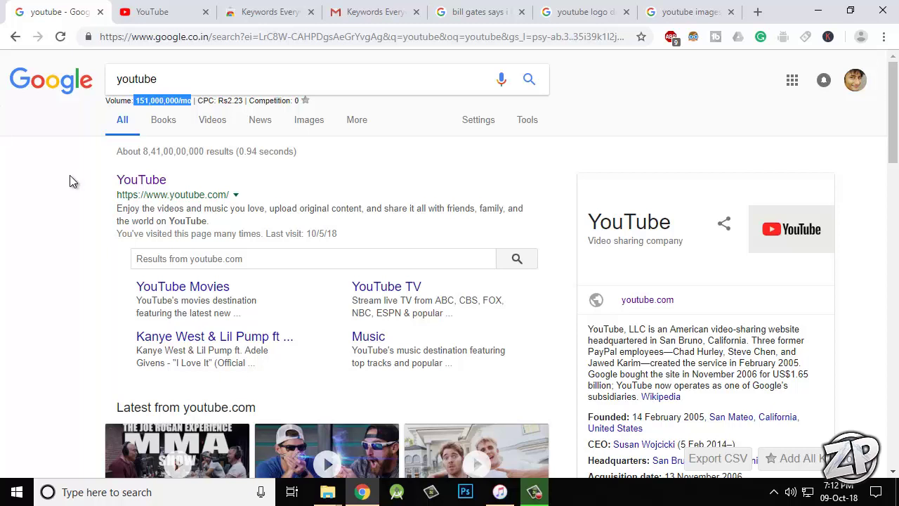
pyautogui.click(107, 133)
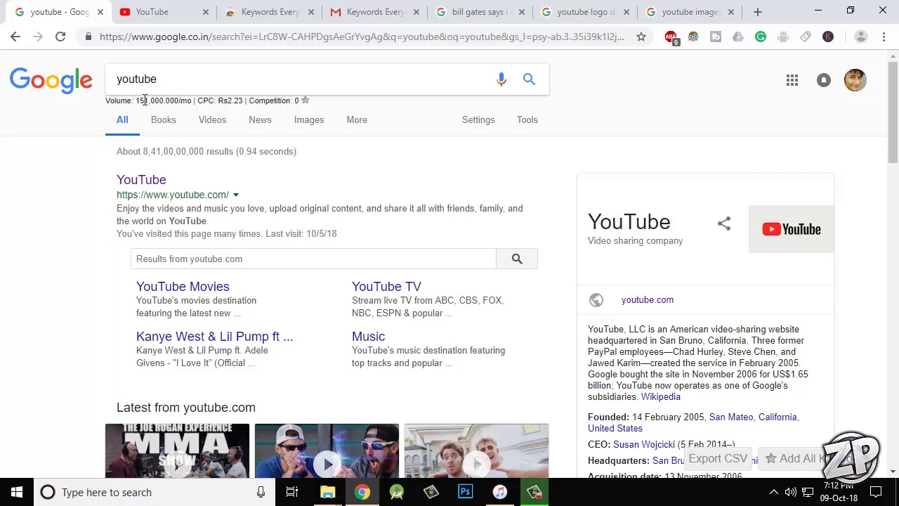
# - Examine the metrics shown under the "youtube" search and the Related Keywords table with its volume, CPC and competition columns
pyautogui.moveTo(134, 101); pyautogui.dragTo(201, 121)
pyautogui.click(21, 222)
pyautogui.scroll(-4, 45, 219)
pyautogui.scroll(-4, 541, 260)
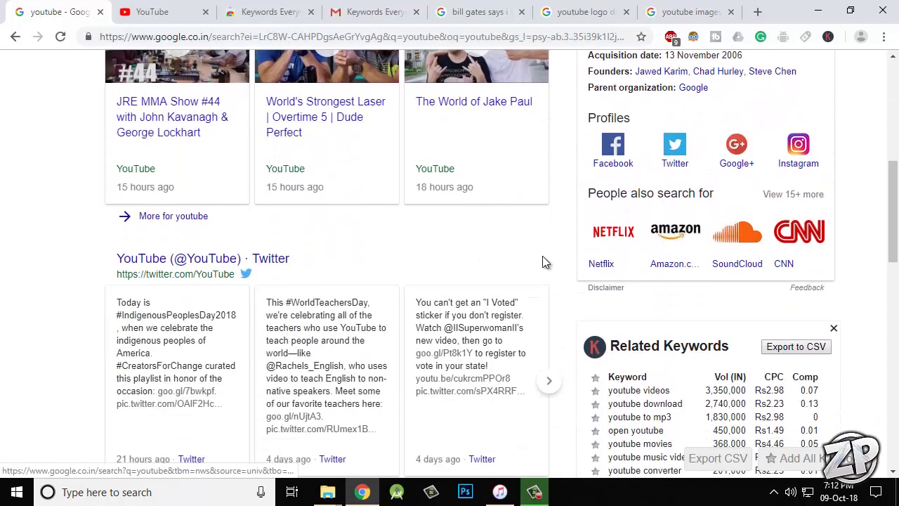
pyautogui.moveTo(634, 205); pyautogui.dragTo(748, 206)
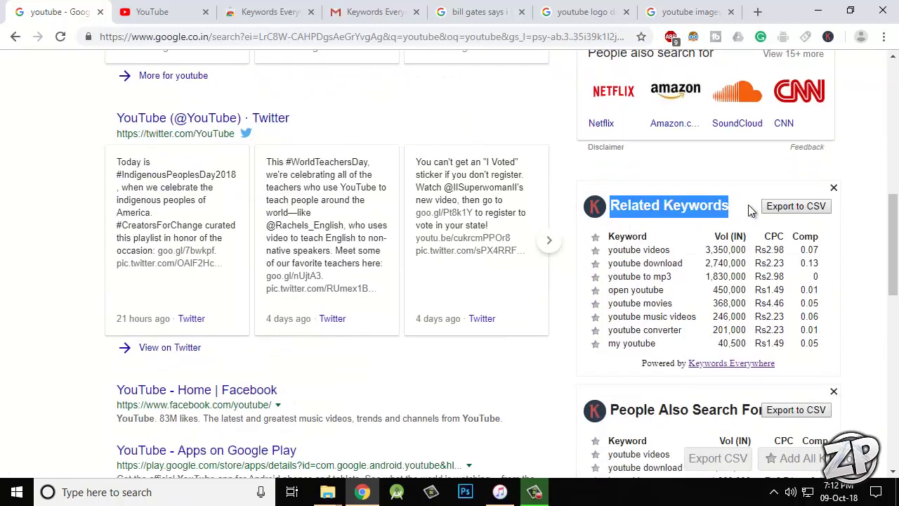
pyautogui.scroll(8, 424, 251)
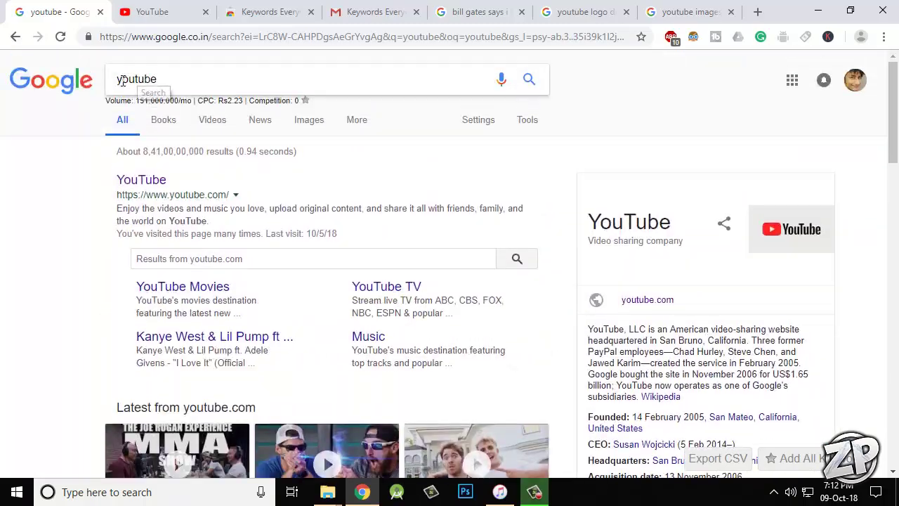
pyautogui.scroll(-9, 489, 276)
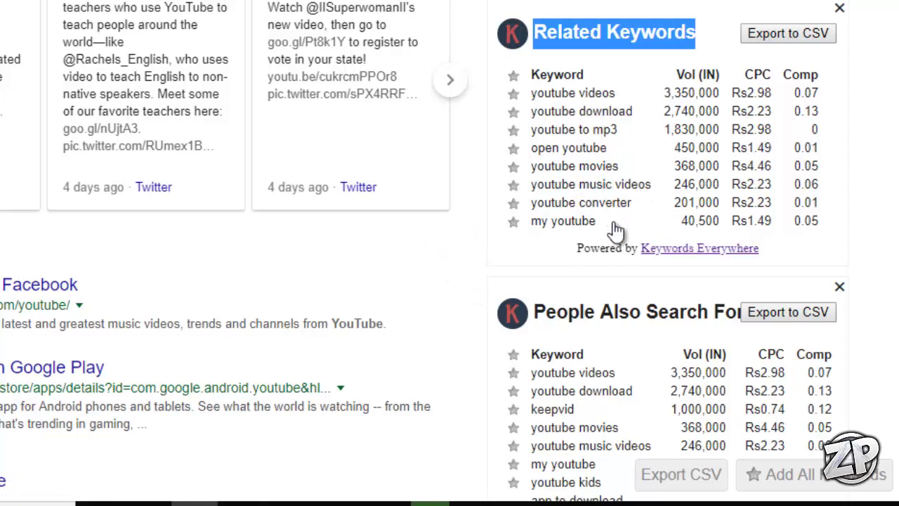
pyautogui.moveTo(611, 226); pyautogui.dragTo(449, 119)
pyautogui.click(893, 140)
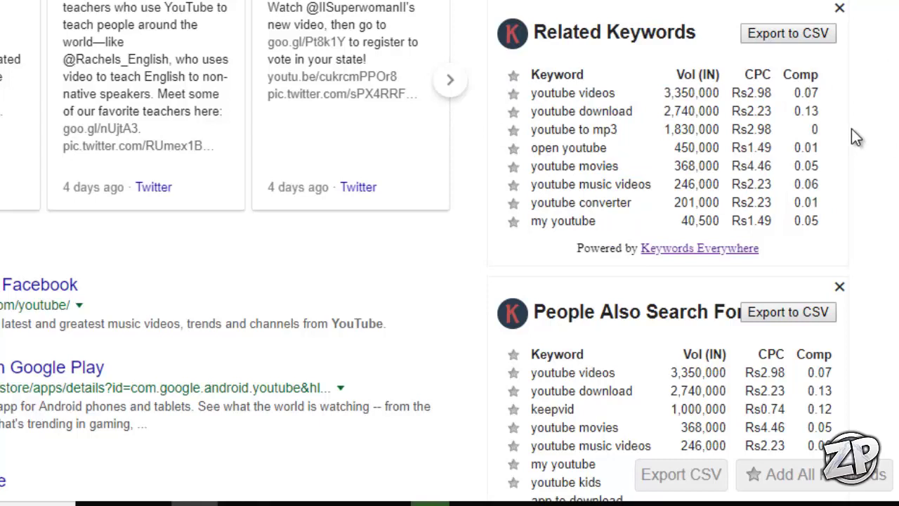
# - Review the keywords and their metrics in the People Also Search For table
pyautogui.scroll(-3, 852, 129)
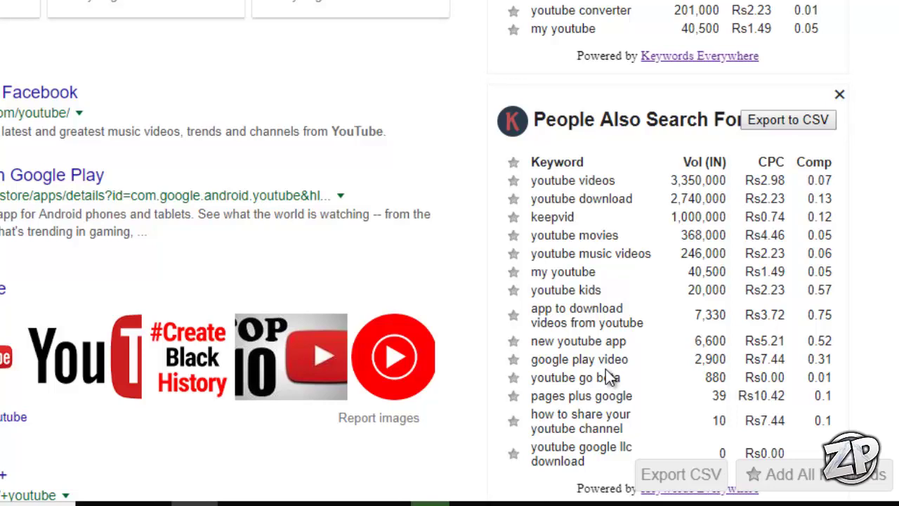
pyautogui.scroll(3, 383, 288)
pyautogui.scroll(-3, 404, 288)
pyautogui.scroll(-4, 404, 279)
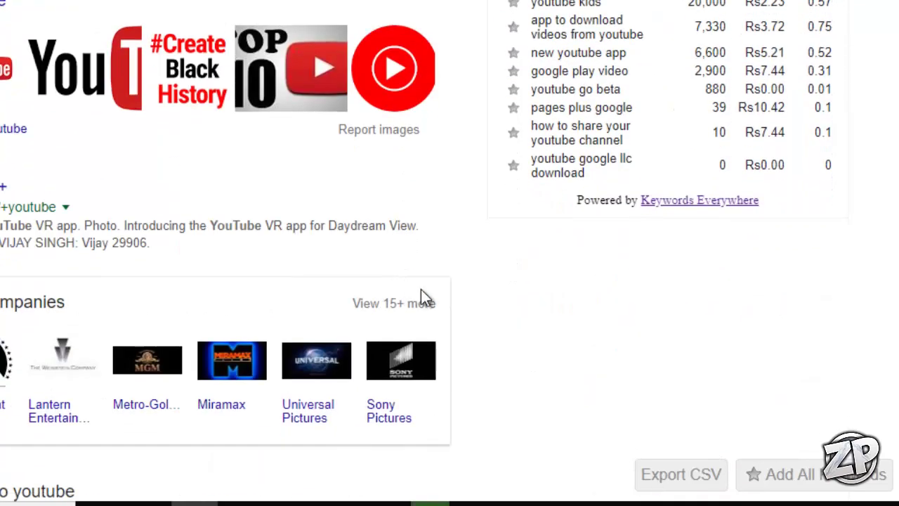
# - Check the metrics beside the searches related to youtube and view the search suggestions for the "youtube" query
pyautogui.scroll(-5, 702, 326)
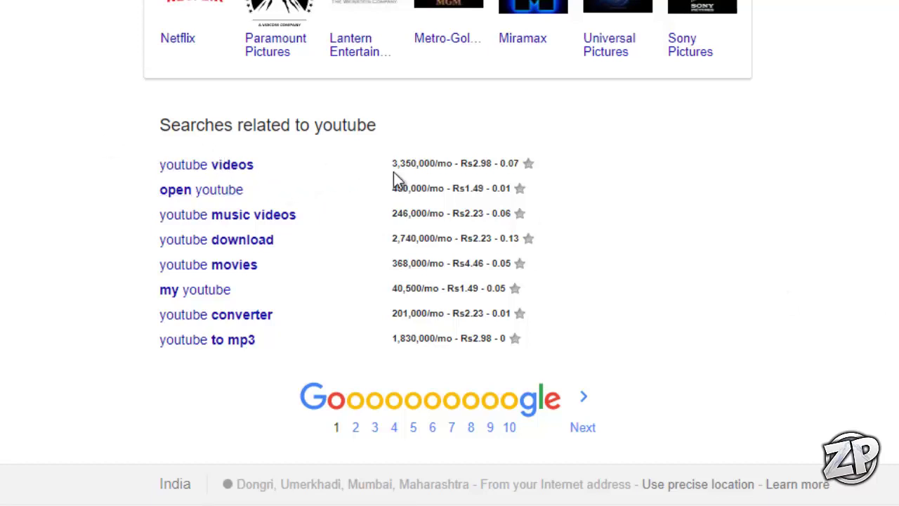
pyautogui.moveTo(443, 169); pyautogui.dragTo(570, 171)
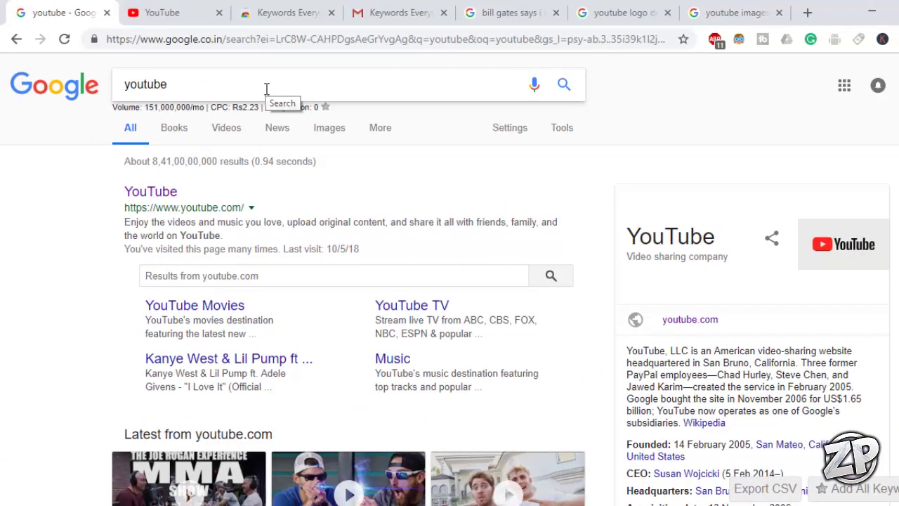
pyautogui.click(266, 88)
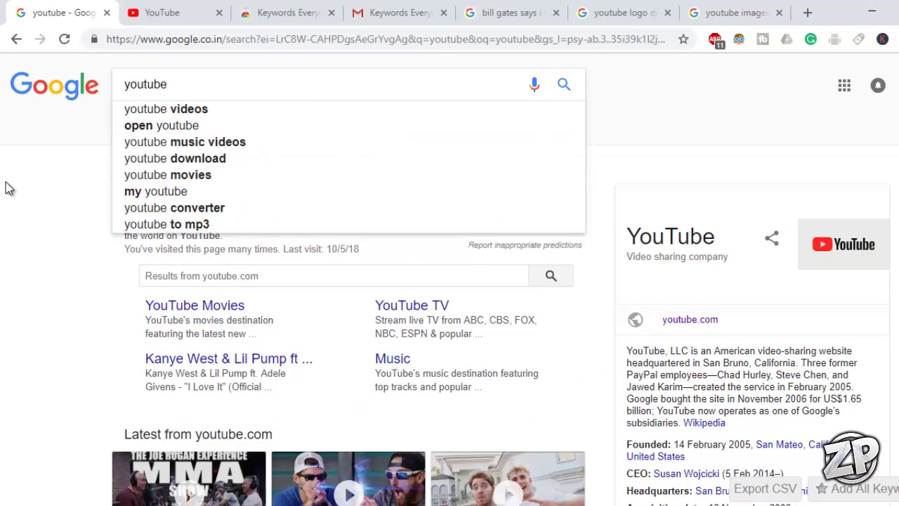
pyautogui.click(32, 187)
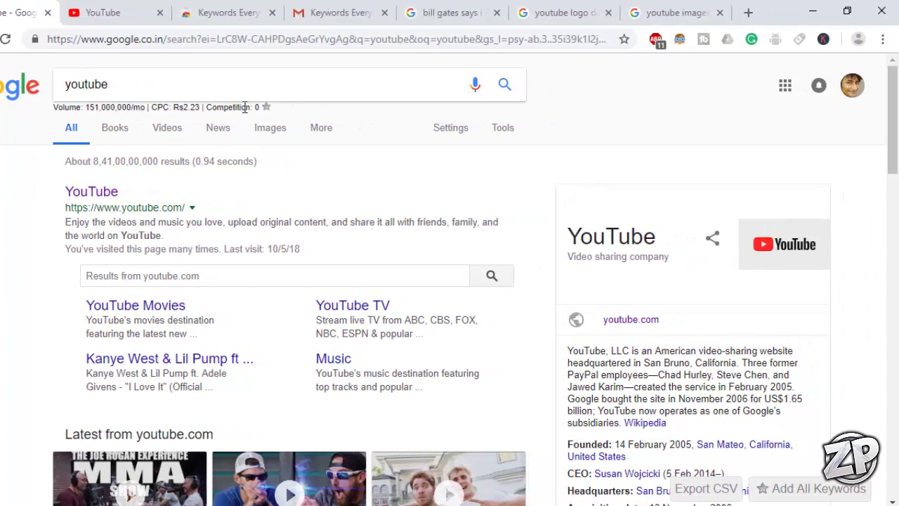
# - Add the keyword "youtube" to the Keywords Everywhere favorites and open the list of favorite keywords
pyautogui.click(266, 109)
pyautogui.click(823, 40)
pyautogui.click(714, 217)
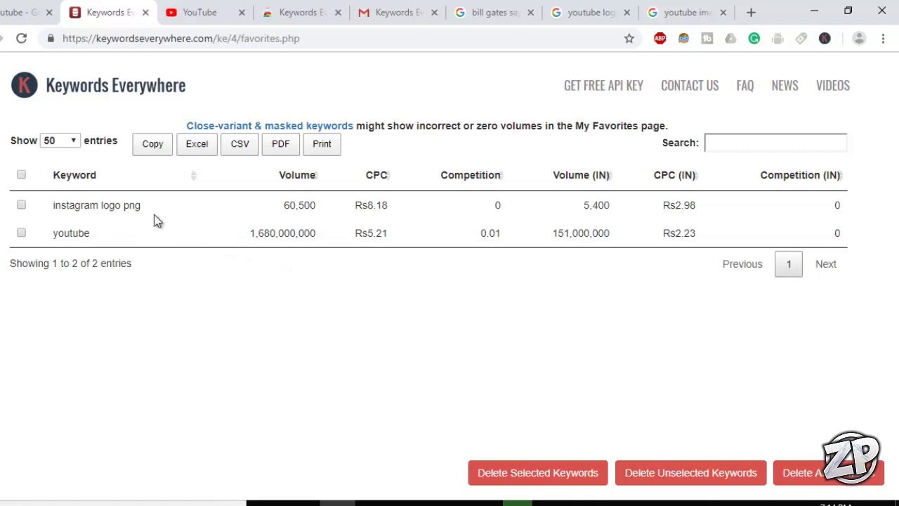
# - Compare the overall search volumes of the favorite keywords "instagram logo png" and "youtube"
pyautogui.moveTo(269, 215); pyautogui.dragTo(335, 211)
pyautogui.moveTo(241, 238); pyautogui.dragTo(355, 238)
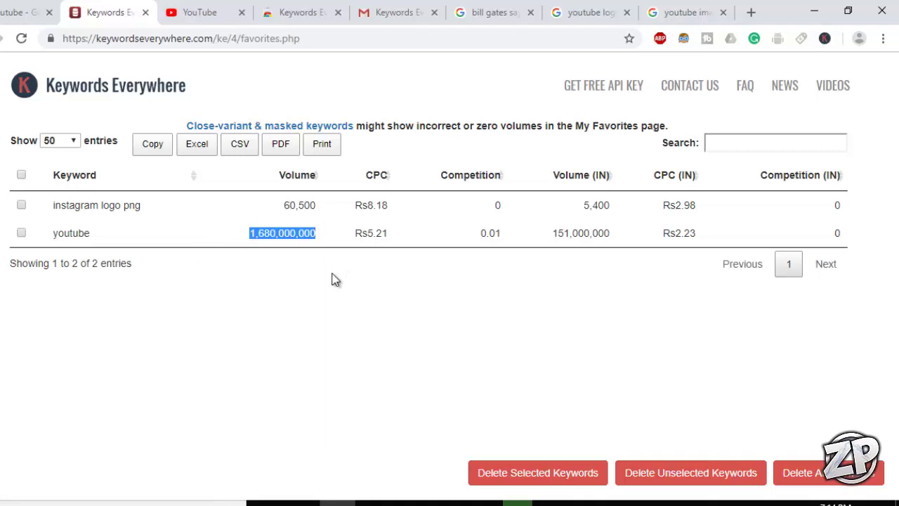
pyautogui.click(277, 248)
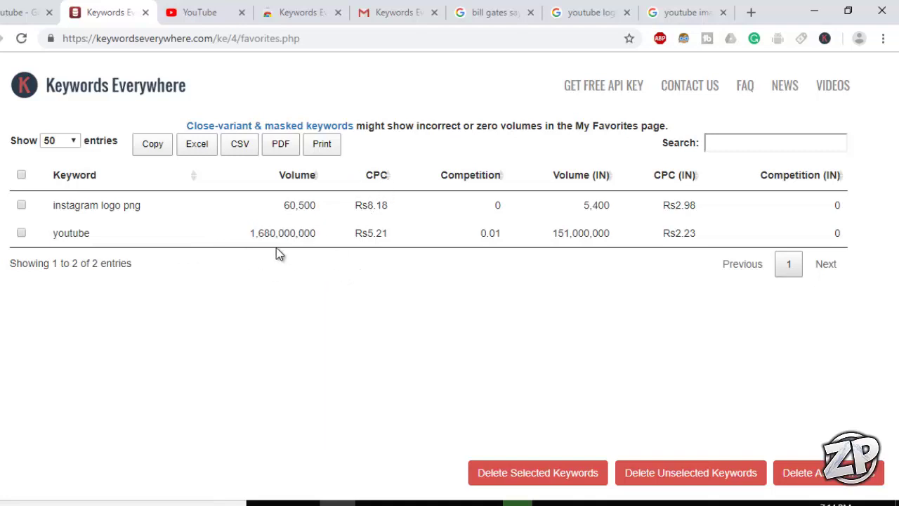
pyautogui.moveTo(249, 234); pyautogui.dragTo(325, 238)
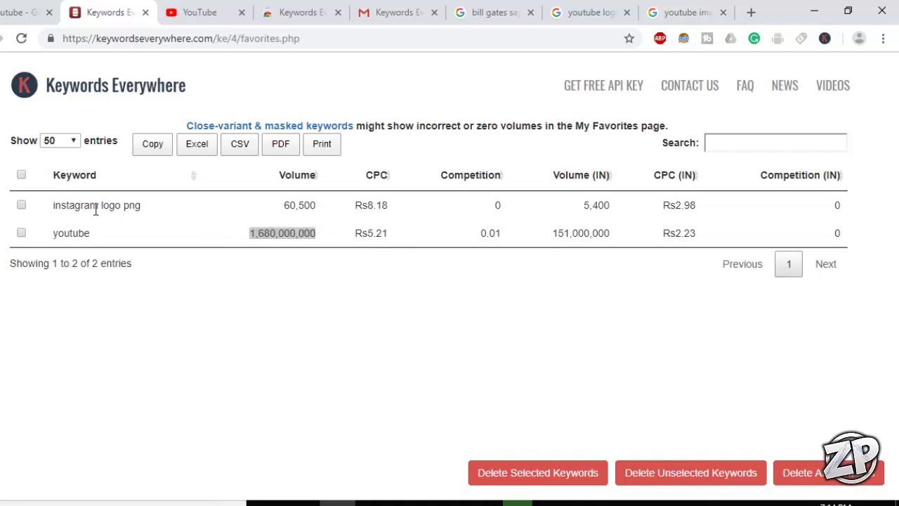
pyautogui.moveTo(284, 201); pyautogui.dragTo(336, 201)
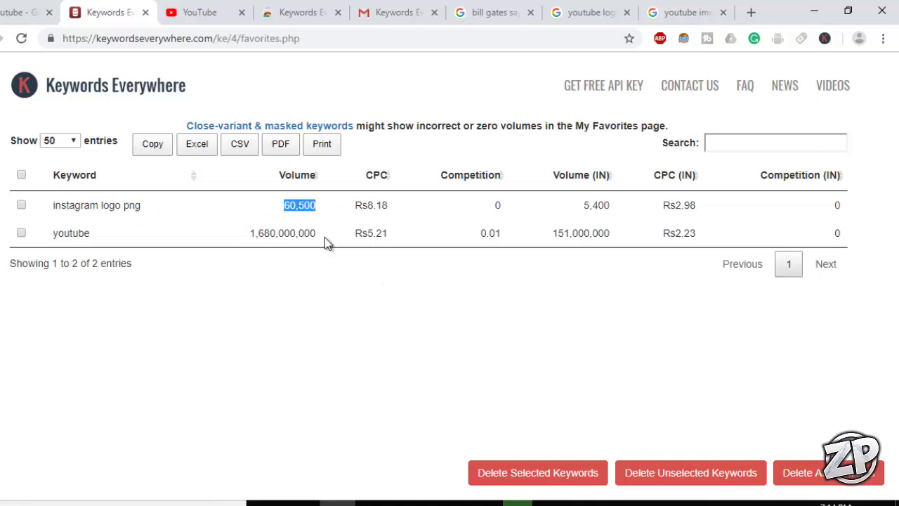